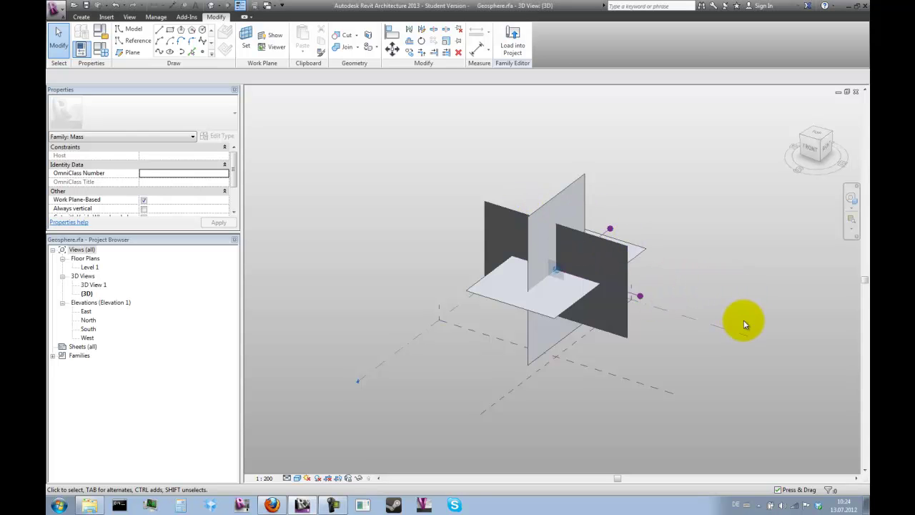
Orbit around the three Geosphere reference planes and bring up the Application menu.
shift+middle_drag(786, 343, 777, 359)
click(57, 10)
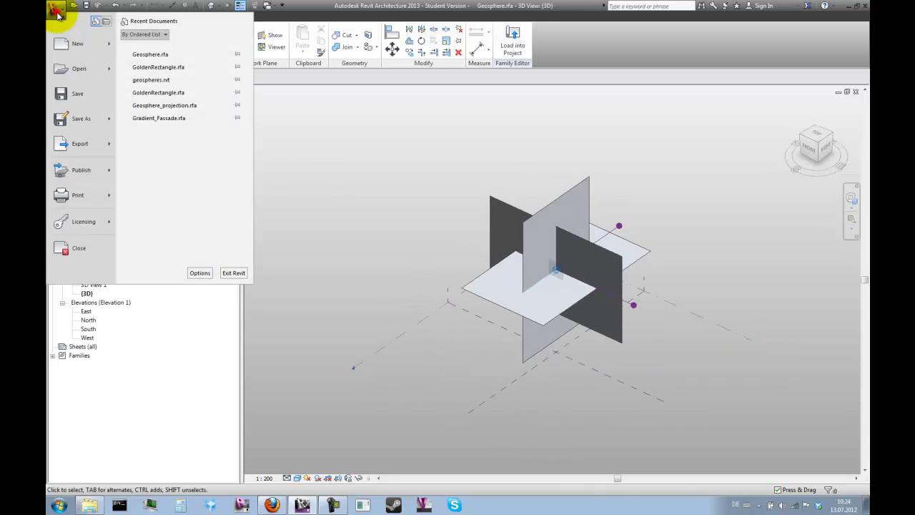
Dismiss the New Project dialog and start a family from Metric Generic Model Adaptive.rft.
click(85, 43)
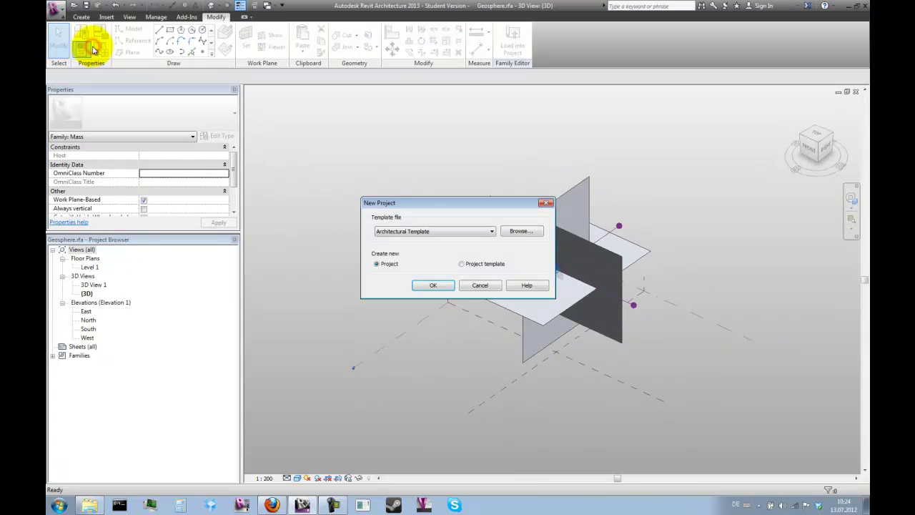
click(491, 285)
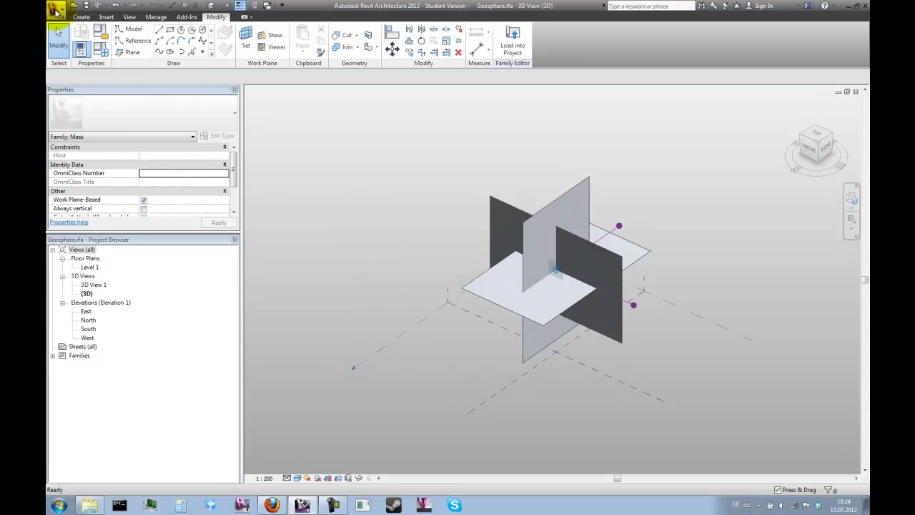
click(56, 10)
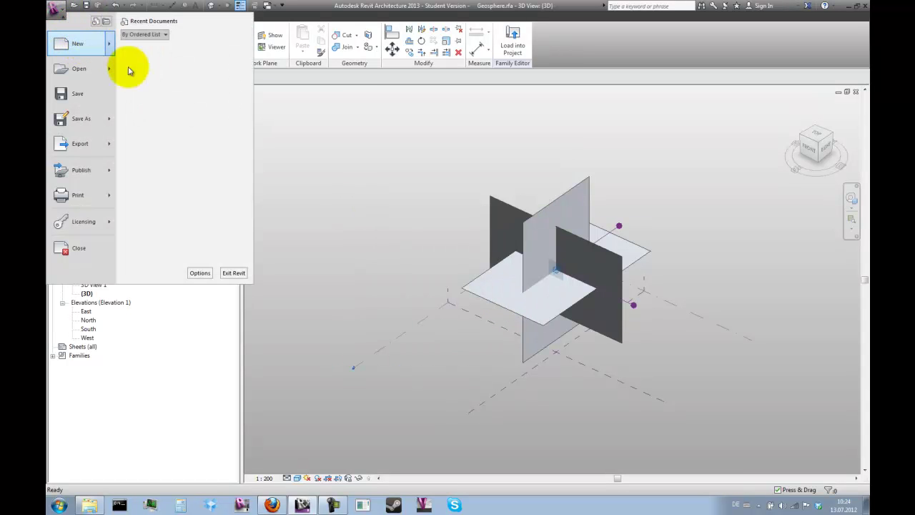
click(181, 80)
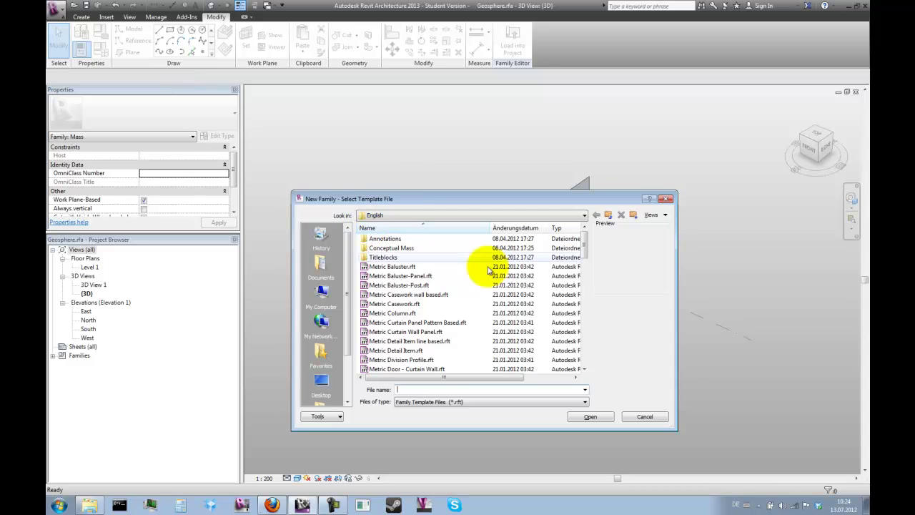
drag(584, 262, 590, 283)
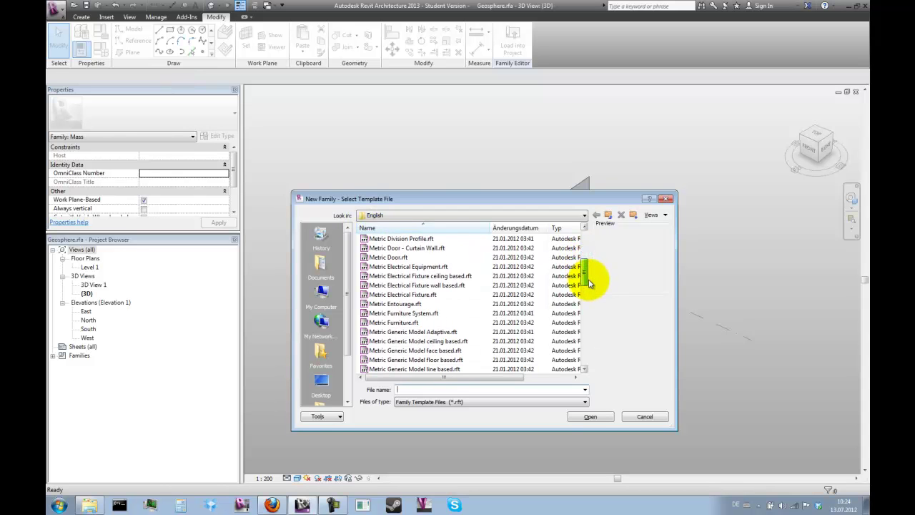
scroll(588, 276, down, 1)
click(461, 305)
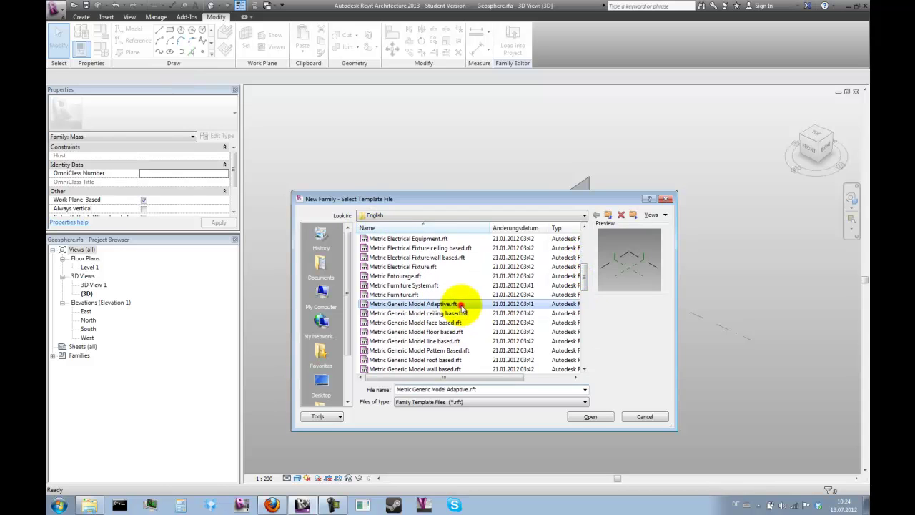
click(591, 417)
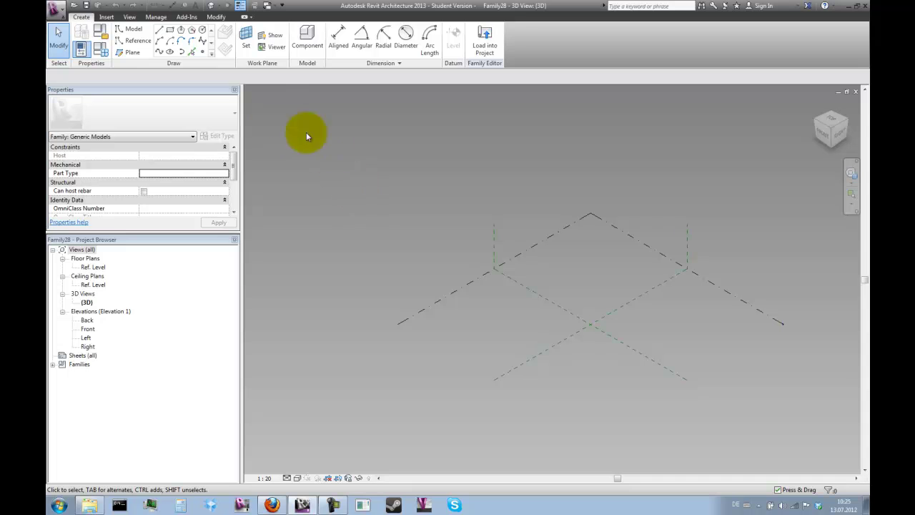
Place reference points at left, back, right and centre on the Ref. Level, then select all four.
click(203, 53)
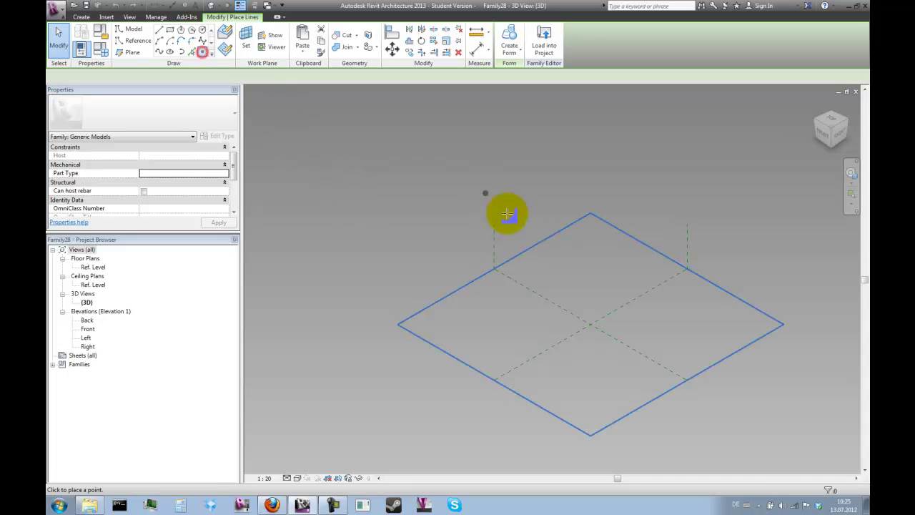
click(520, 321)
click(592, 277)
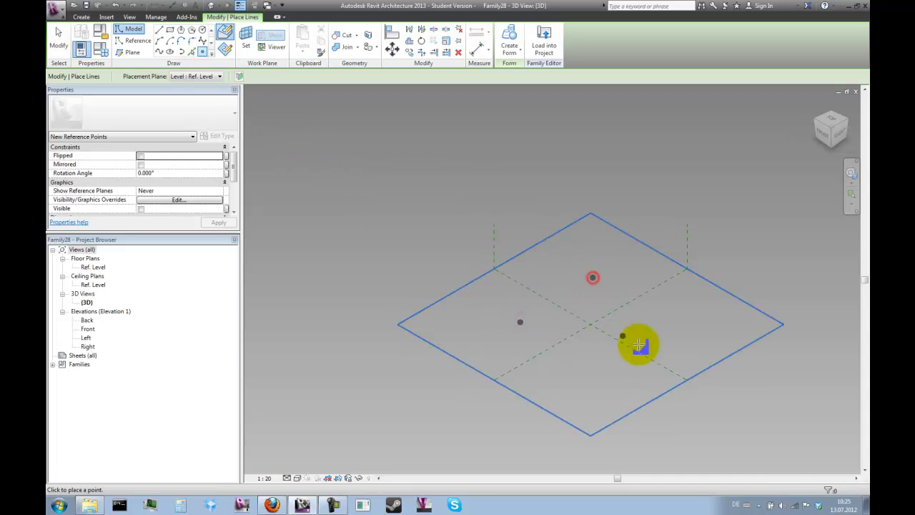
click(635, 331)
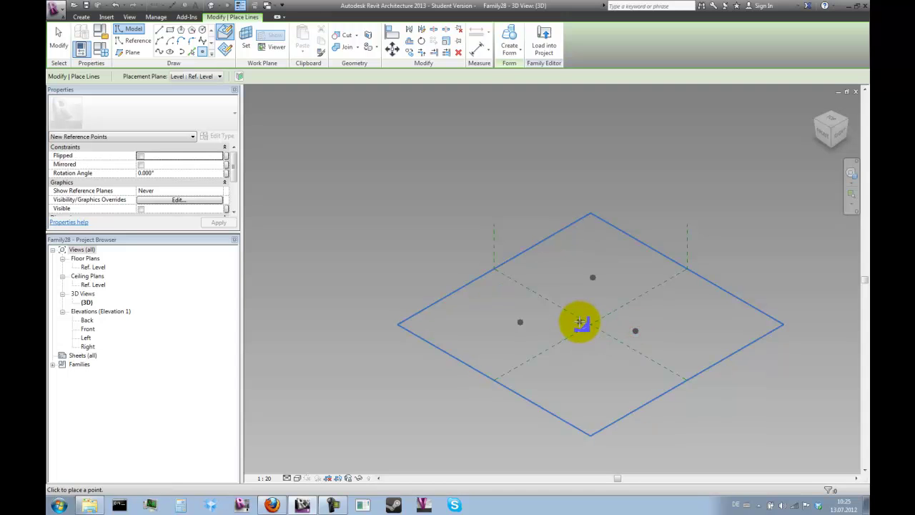
click(579, 322)
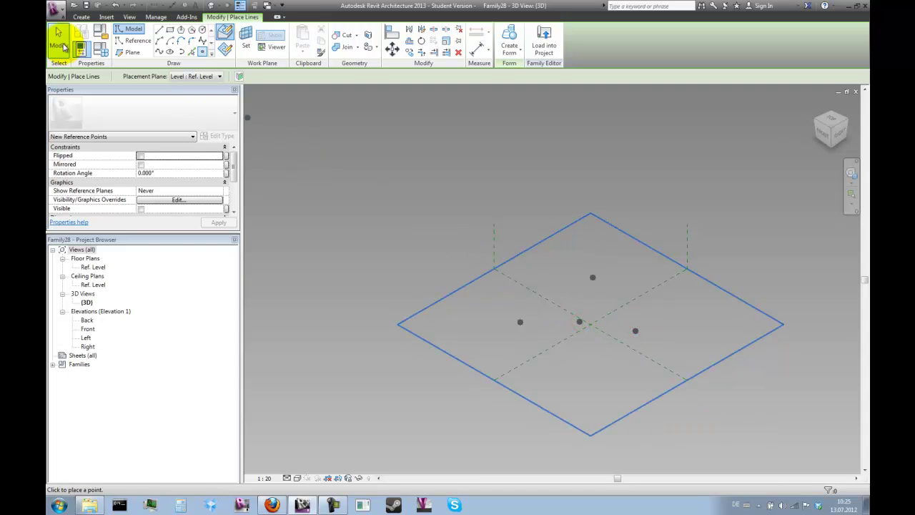
click(60, 40)
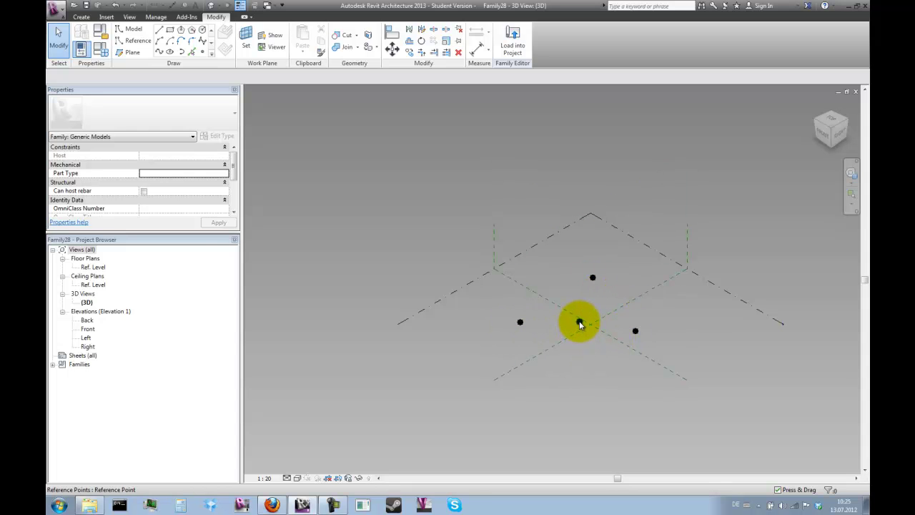
drag(462, 260, 657, 344)
Make the four selected reference points into adaptive points 1–4.
click(554, 40)
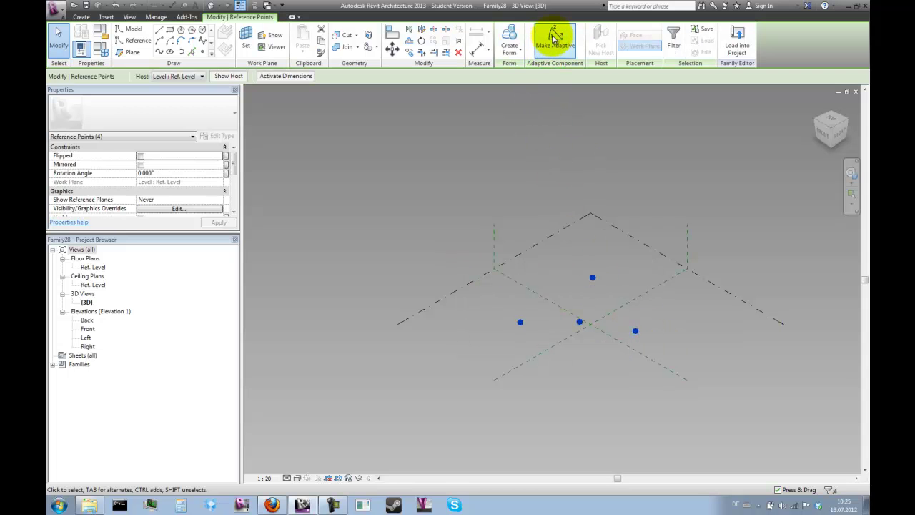
click(649, 206)
shift+middle_drag(709, 358, 674, 302)
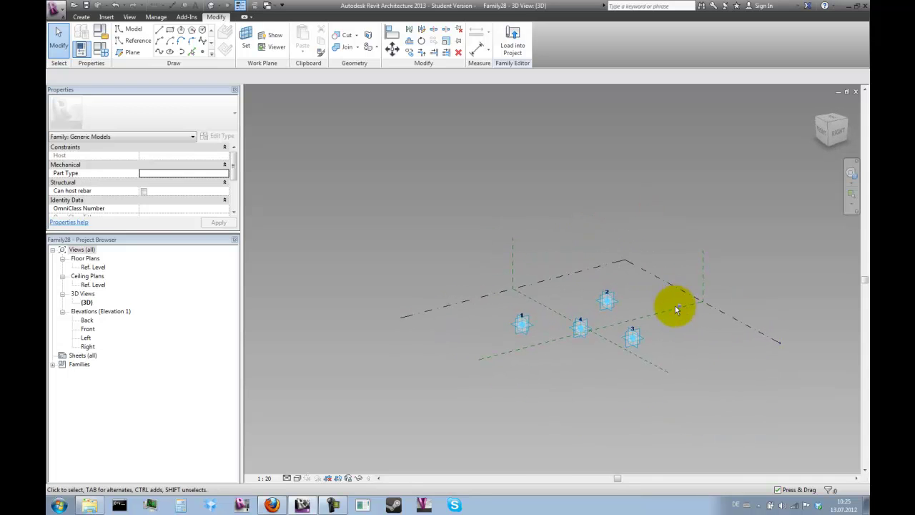
Drag adaptive point 4 down below points 1–3 and orbit to check it.
click(579, 329)
click(579, 330)
drag(580, 321, 580, 430)
shift+middle_drag(608, 357, 607, 241)
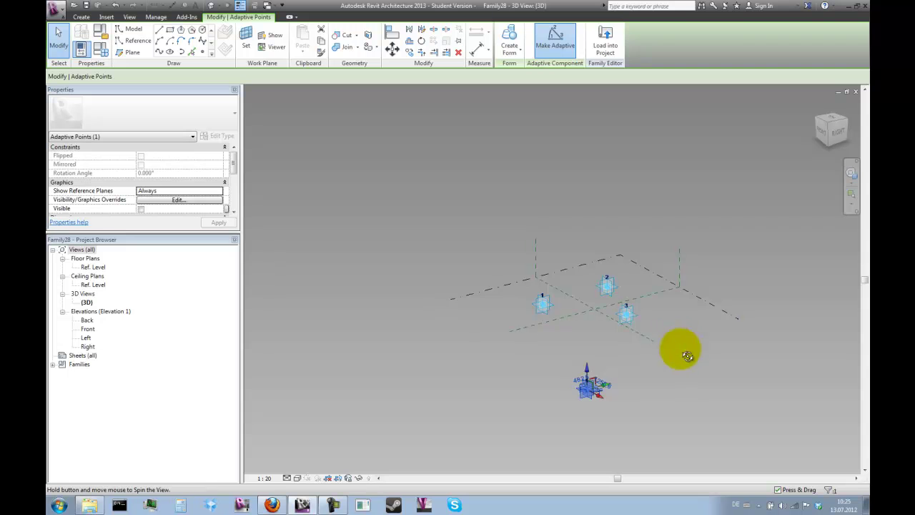
drag(486, 259, 662, 347)
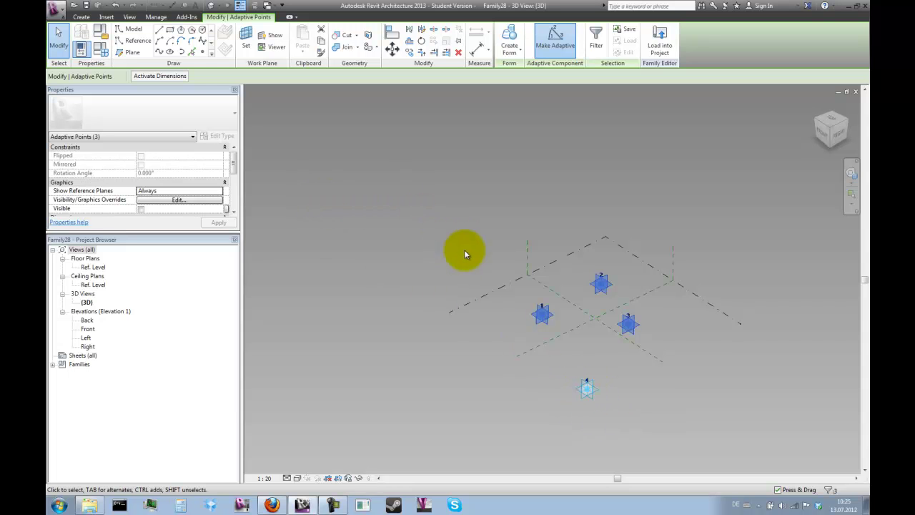
click(388, 247)
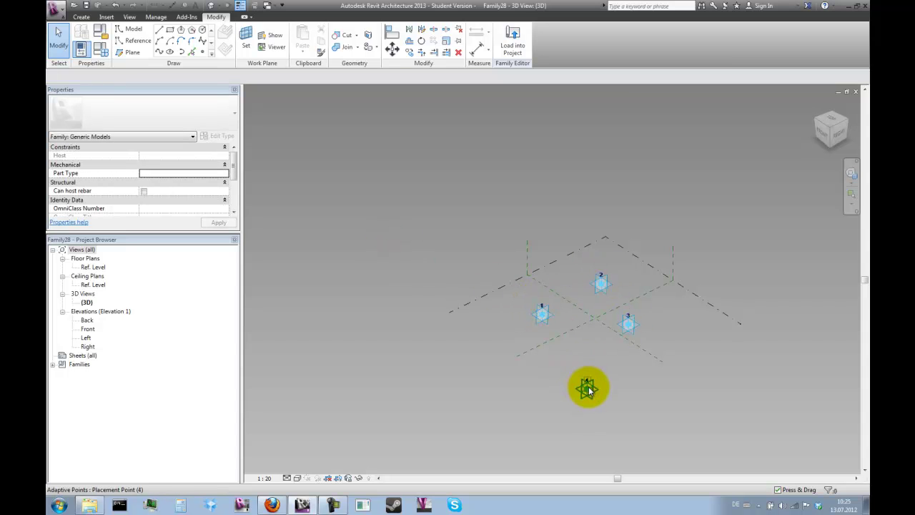
Draw chained reference lines from adaptive point 1 to 2, to 3, and back to 1.
click(133, 40)
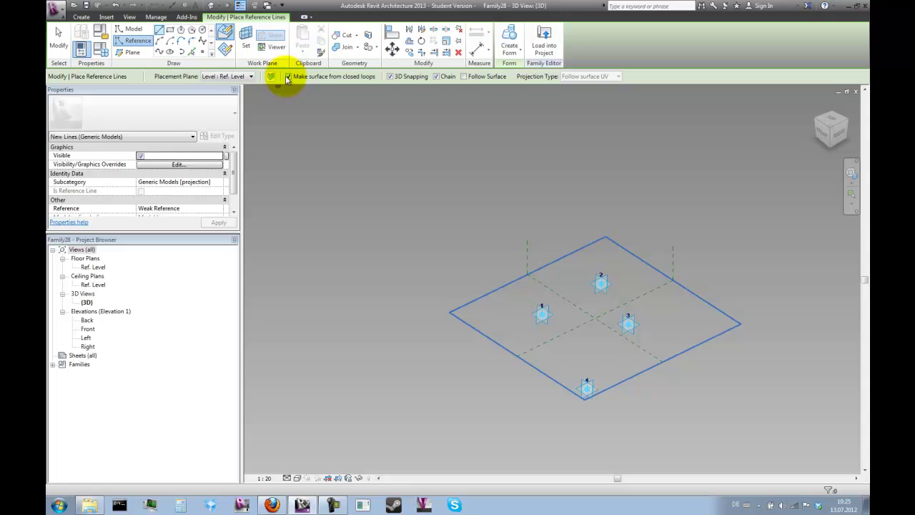
click(540, 313)
click(600, 284)
click(629, 326)
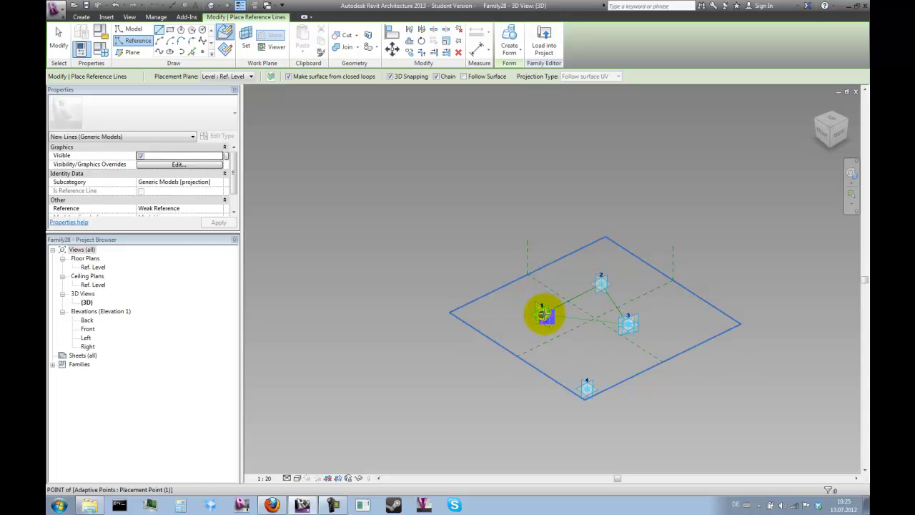
click(541, 313)
click(59, 40)
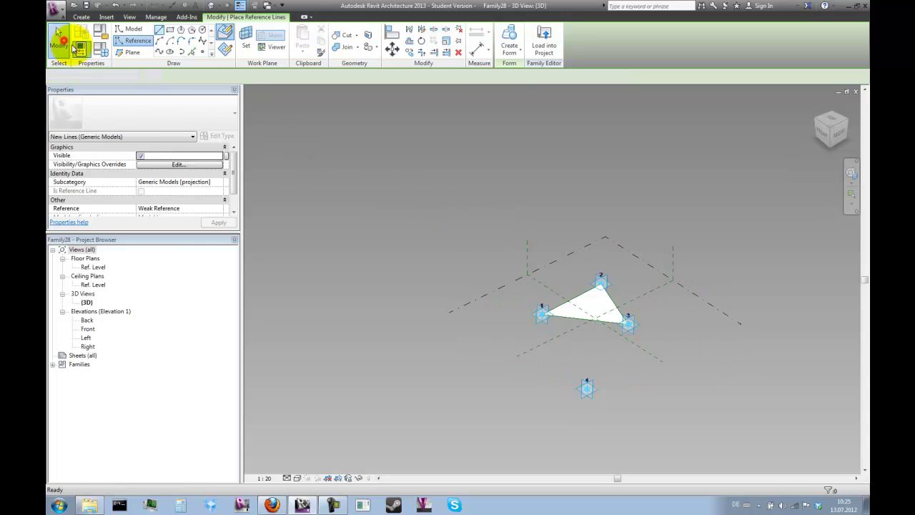
shift+middle_drag(714, 364, 661, 375)
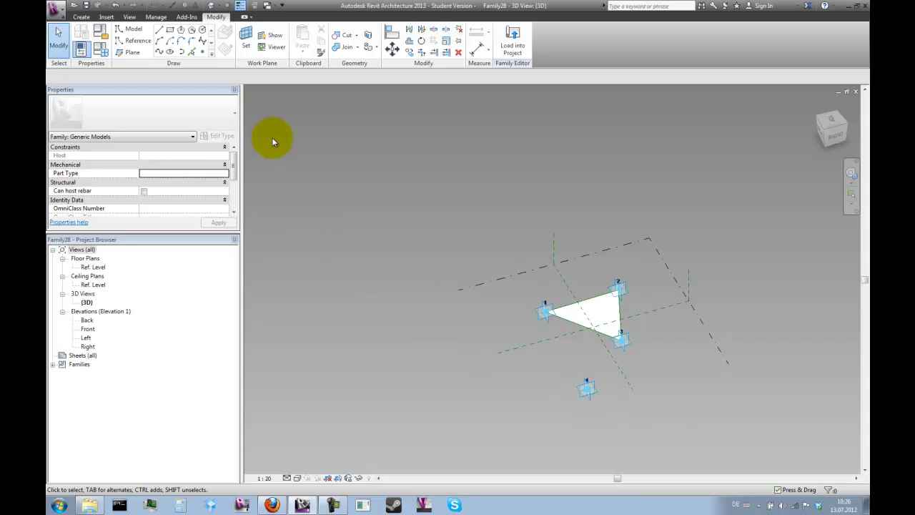
Add a Length instance parameter sphere_radius grouped under Dimensions in Family Types.
click(104, 55)
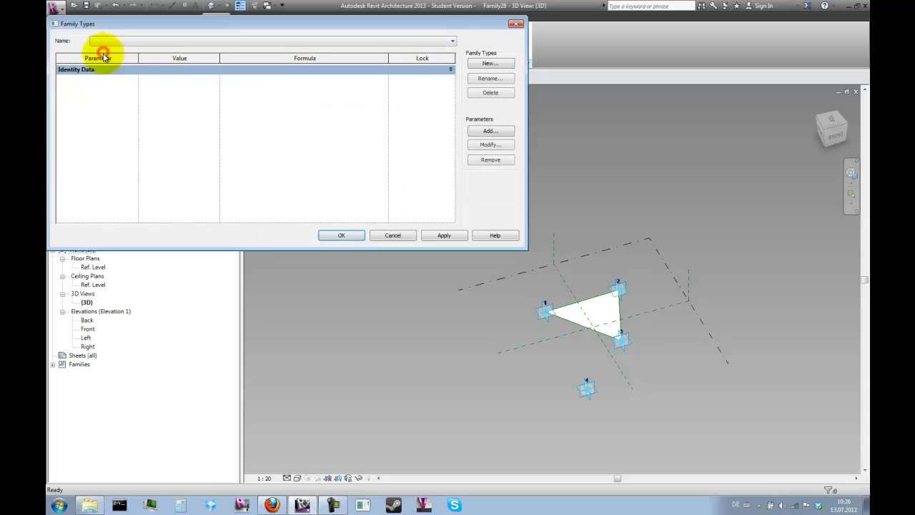
click(490, 132)
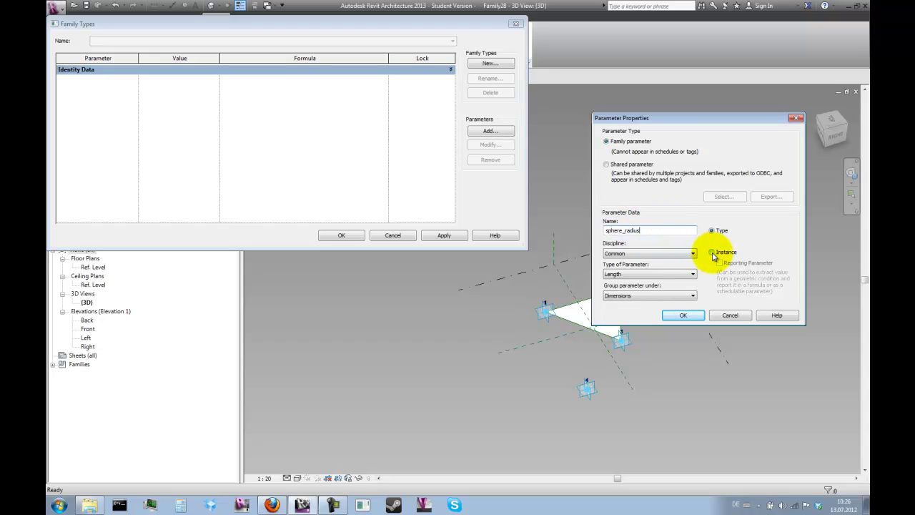
click(712, 253)
click(683, 315)
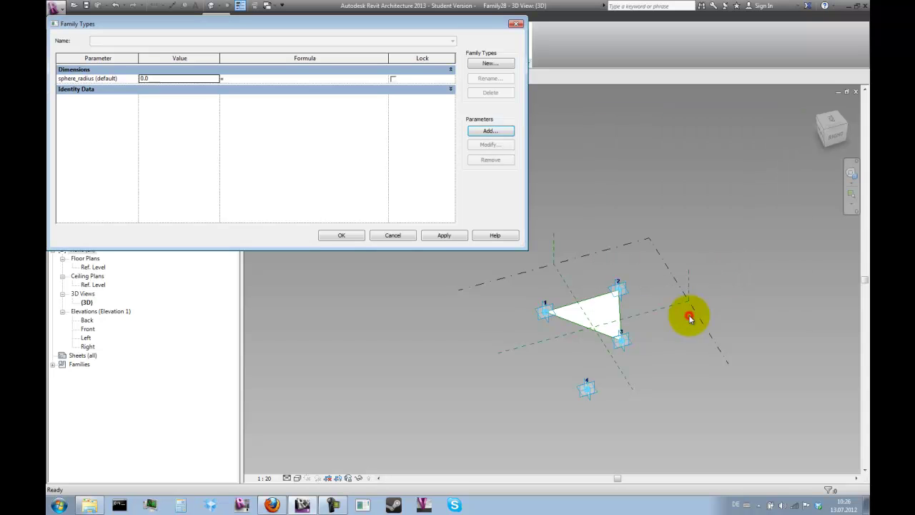
click(341, 236)
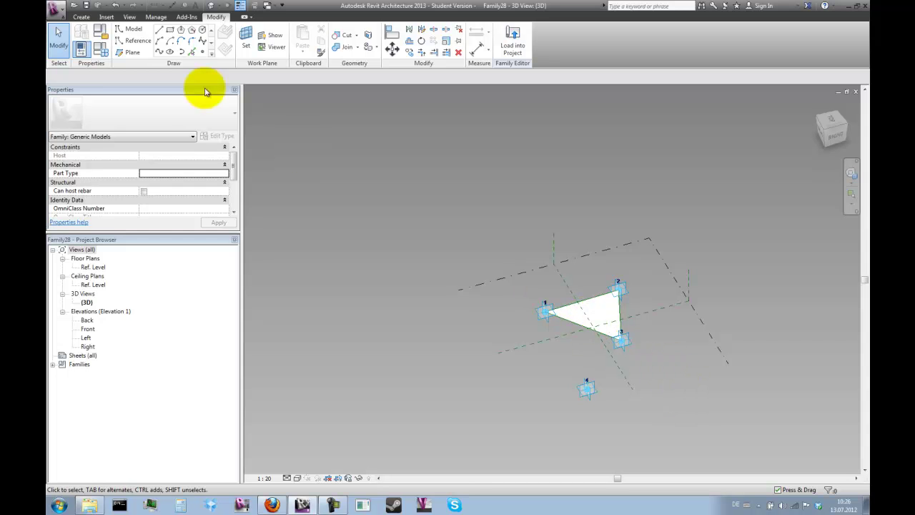
Save the family to the Desktop as TriangleComponent.rfa and load it into Geosphere.
click(56, 10)
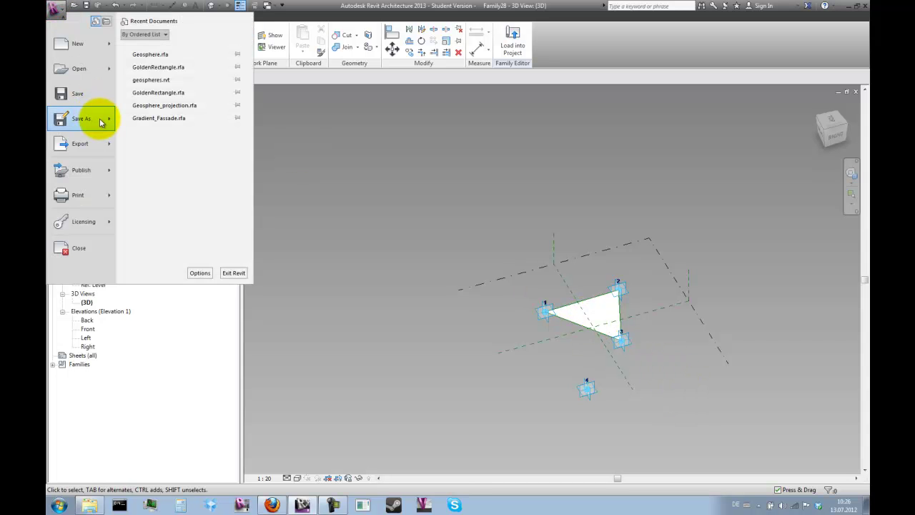
click(153, 86)
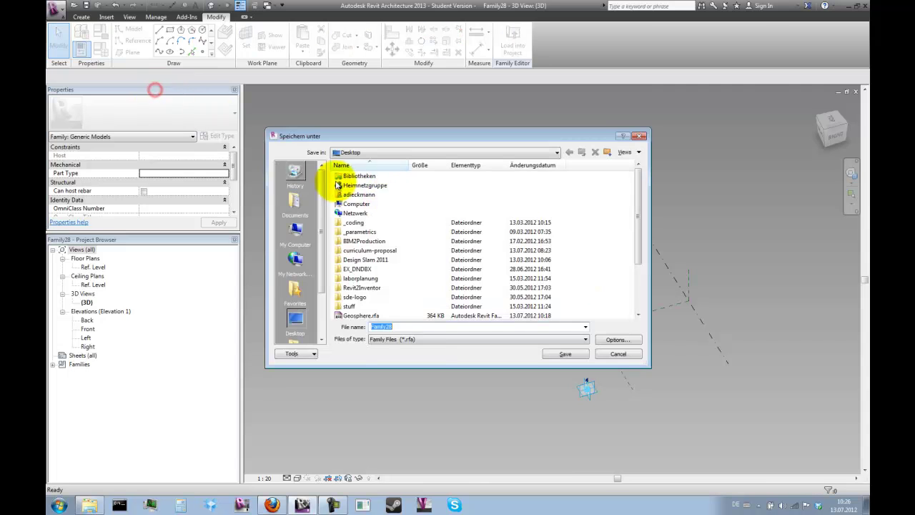
click(419, 326)
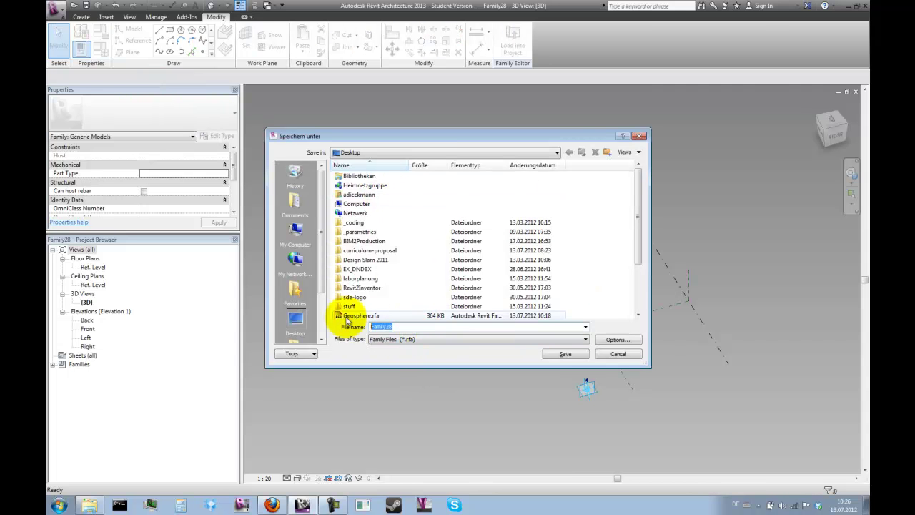
text(TriangleComponent)
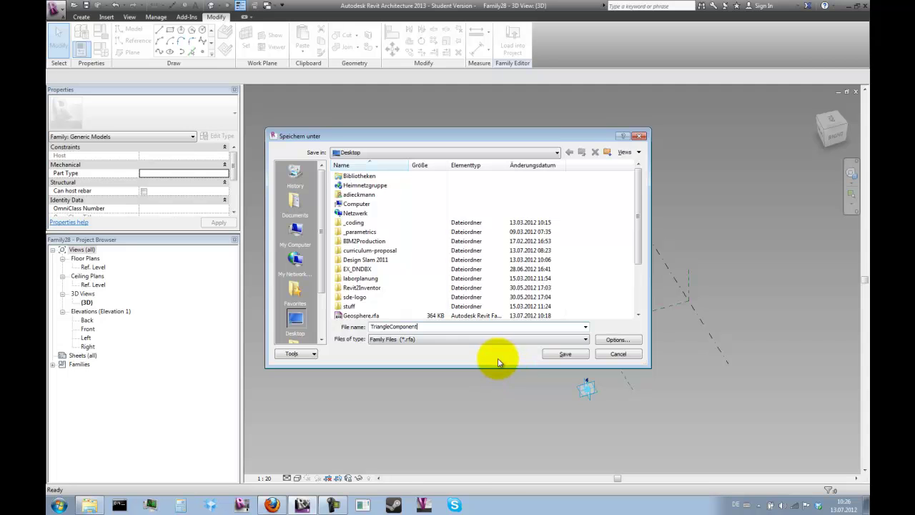
click(553, 353)
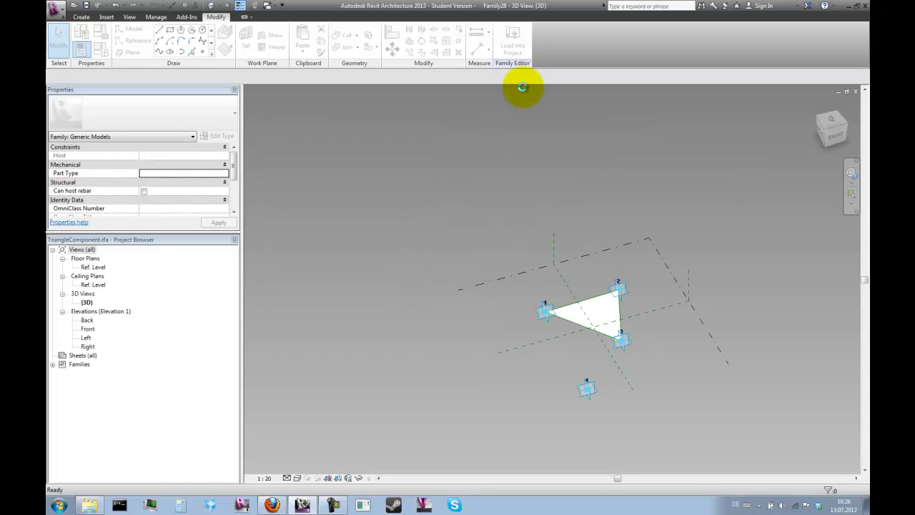
click(512, 37)
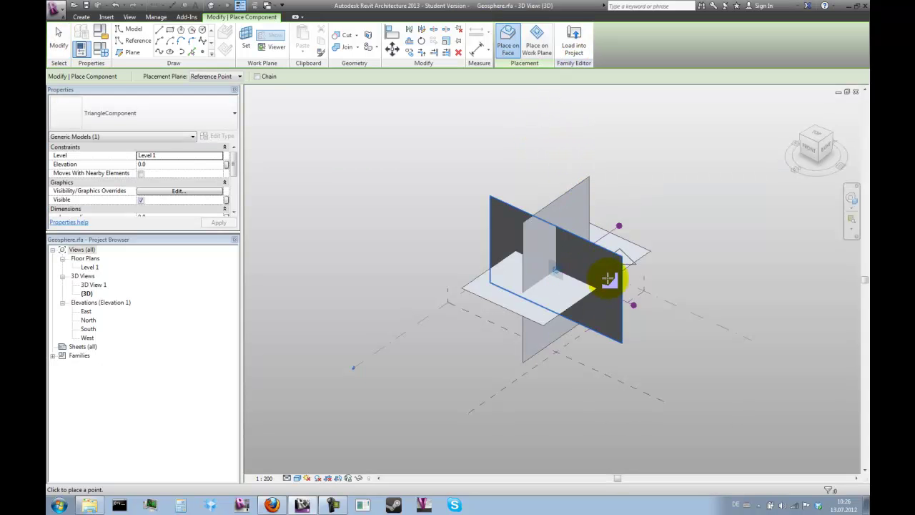
Place the first TriangleComponent on the dark plane corner, horizontal plane corner and central point.
scroll(666, 314, up, 1)
scroll(641, 296, up, 1)
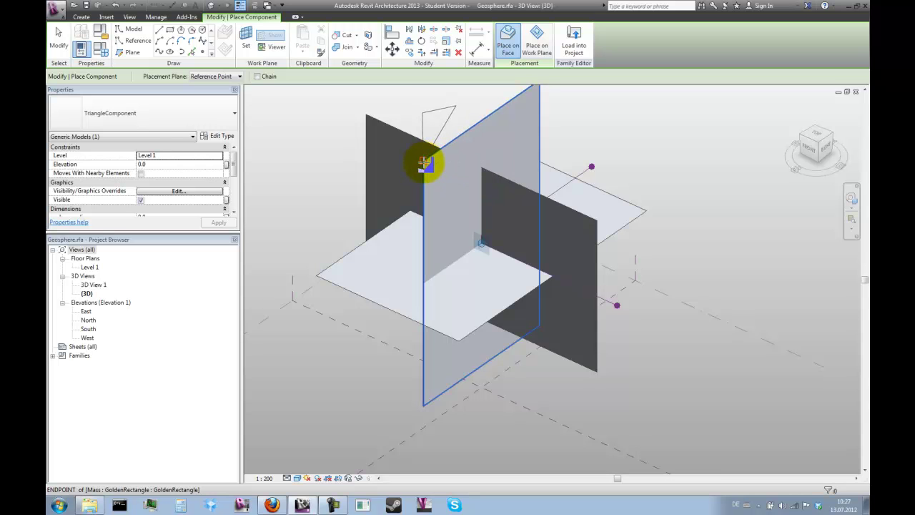
click(597, 222)
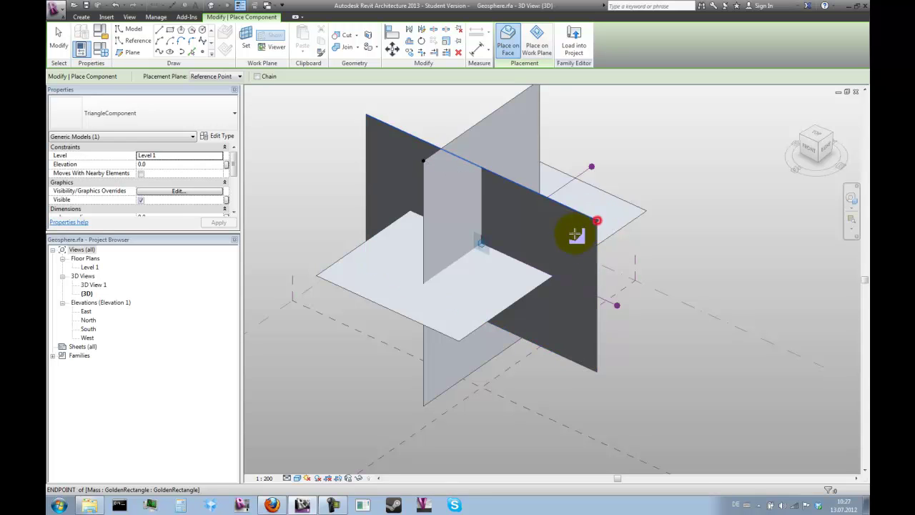
click(459, 340)
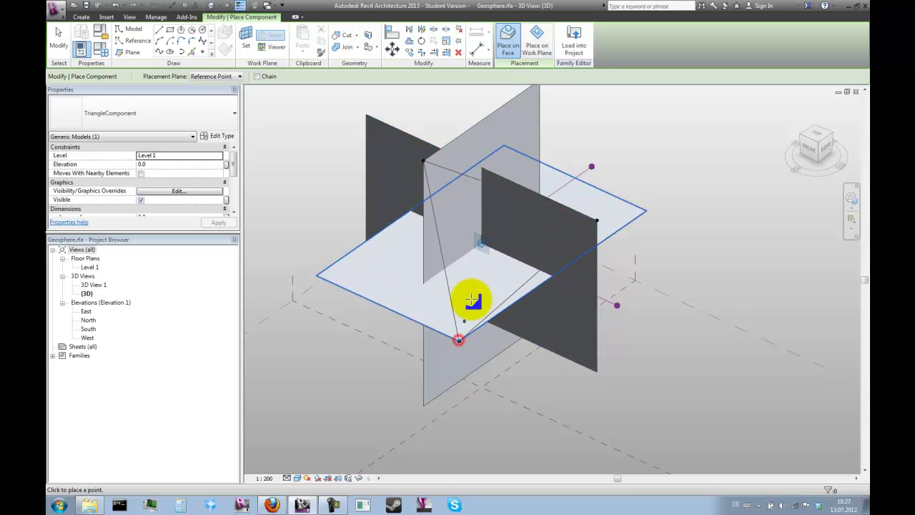
click(483, 243)
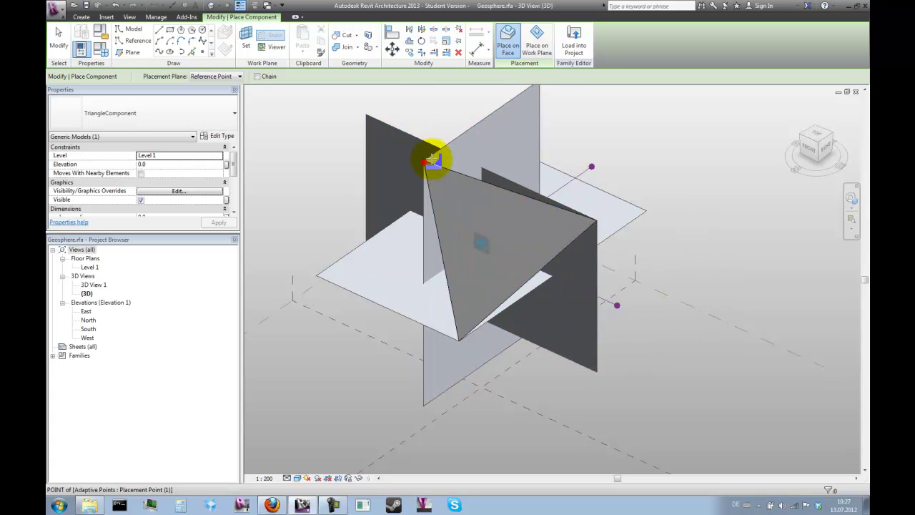
Place another triangle from the vertical plane's top corner to the first triangle's lower corner.
shift+middle_drag(694, 204, 610, 248)
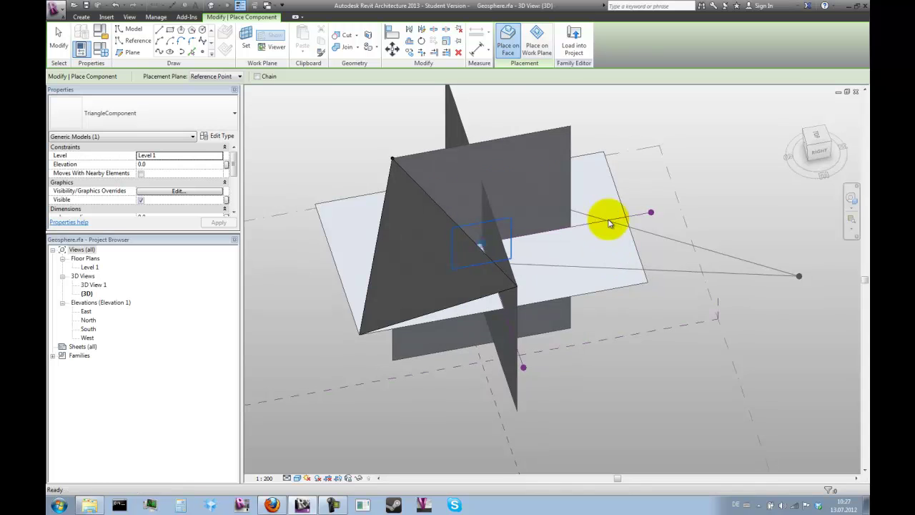
click(570, 127)
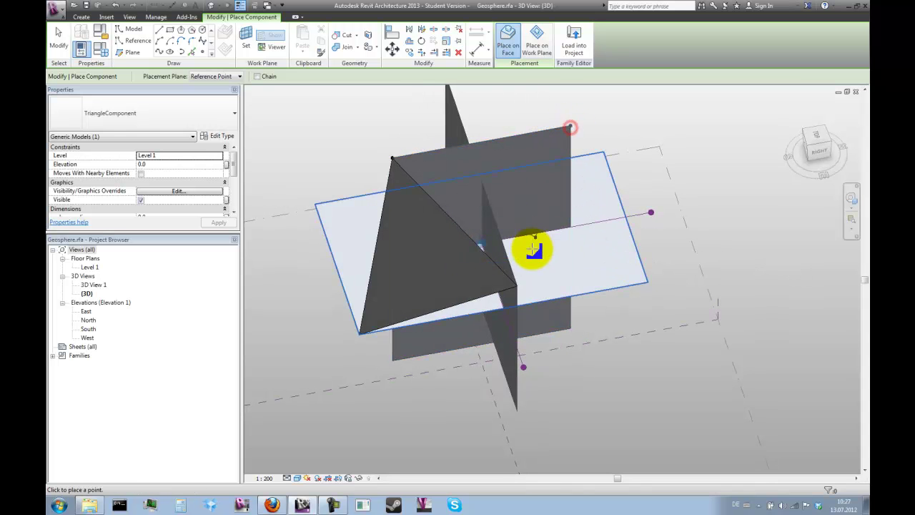
click(516, 286)
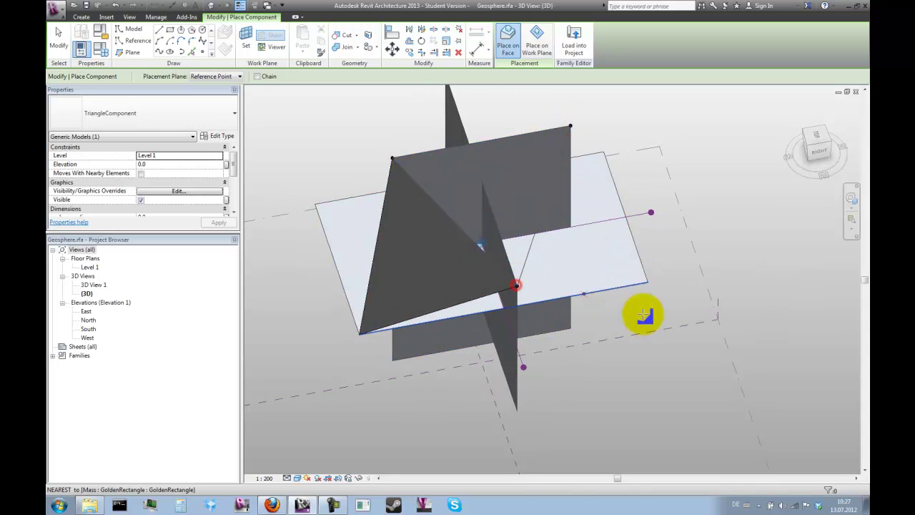
shift+middle_drag(710, 346, 605, 302)
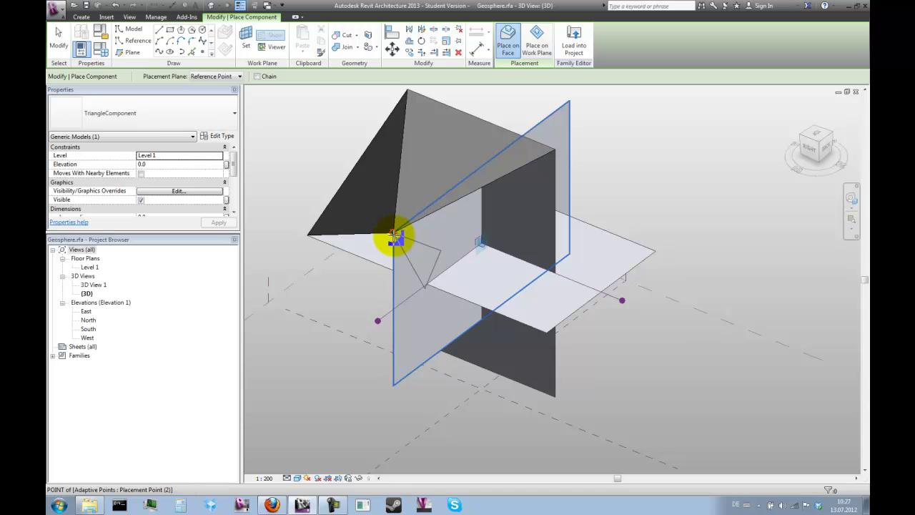
click(394, 235)
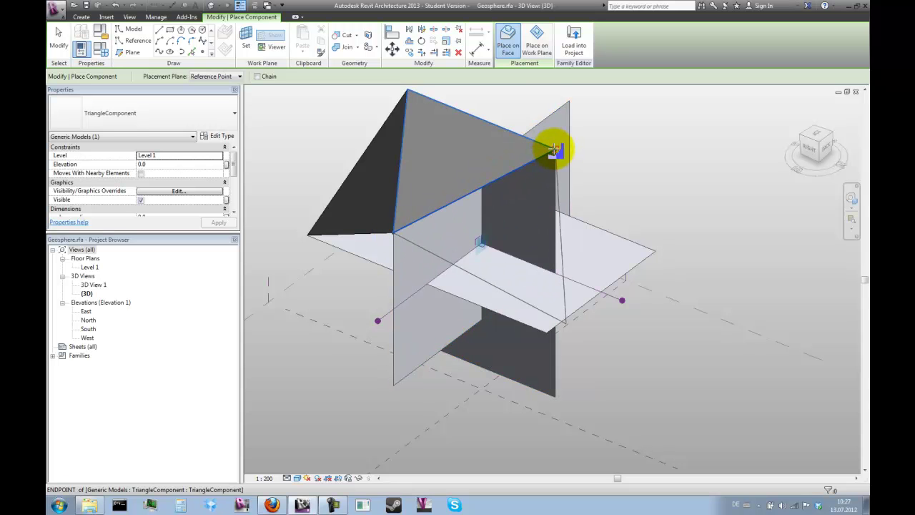
click(554, 149)
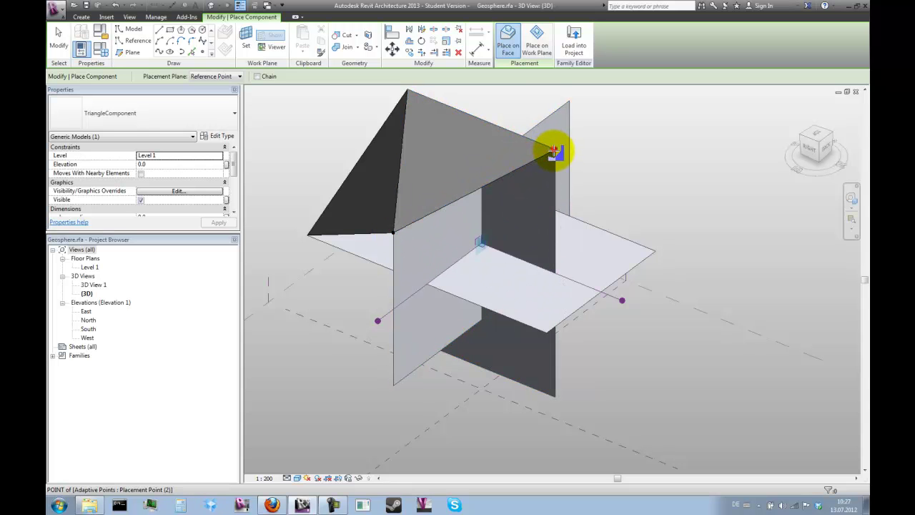
Add triangles linking the horizontal plane's front corner, central point and vertical plane's top corner.
click(546, 331)
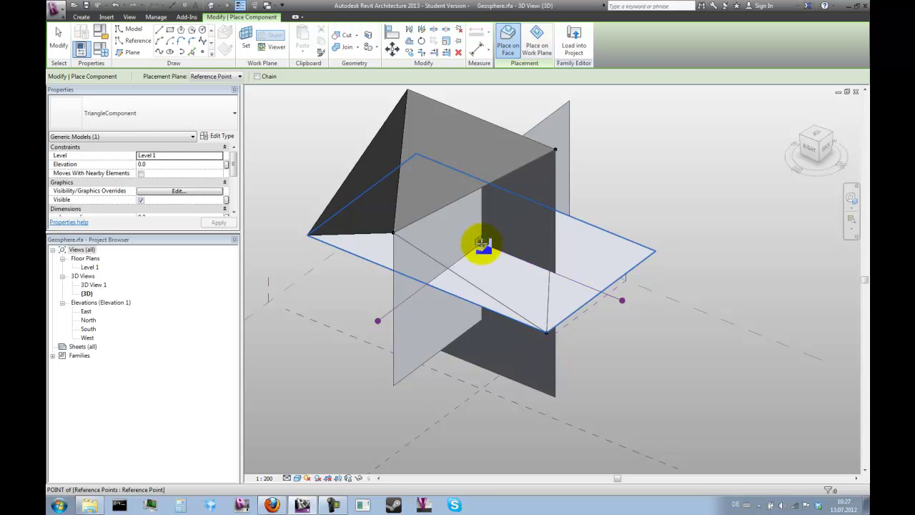
click(482, 245)
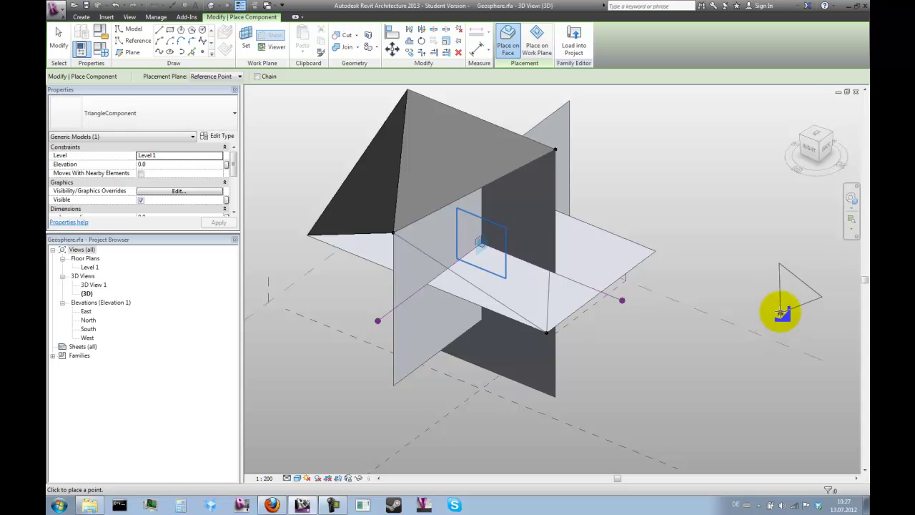
shift+middle_drag(778, 310, 574, 364)
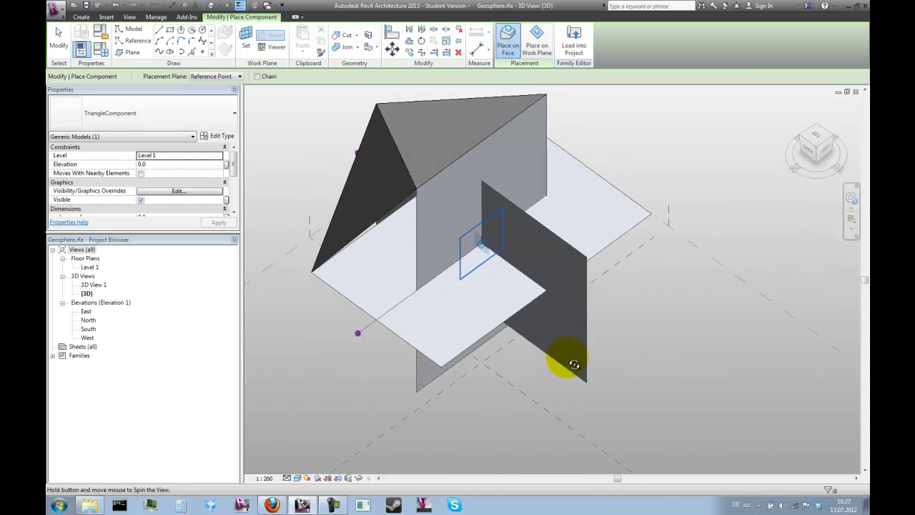
click(417, 189)
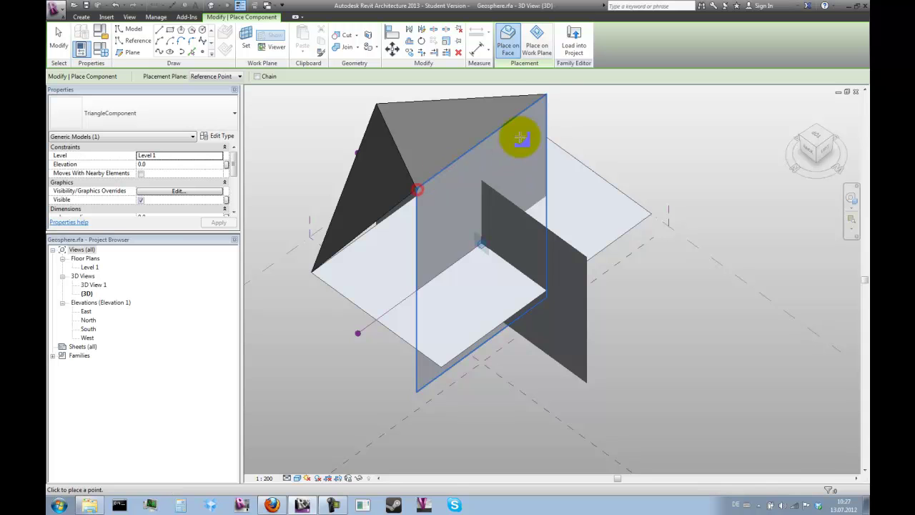
click(547, 95)
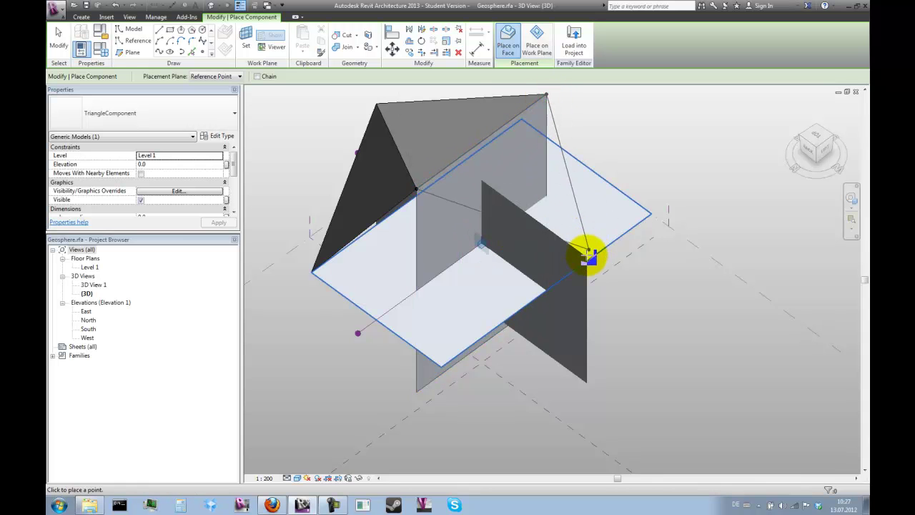
click(584, 258)
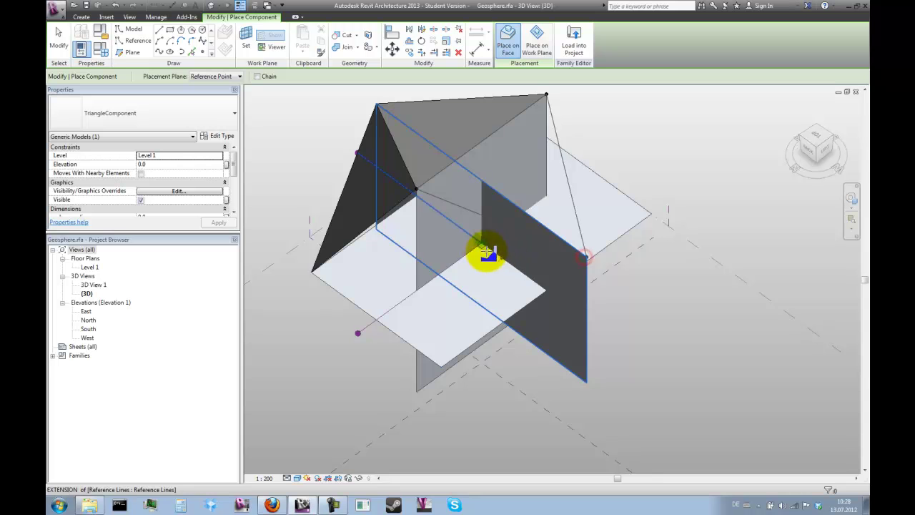
Place a triangle from the top corner to the rectangle's lower-right and third corner.
shift+middle_drag(702, 298, 575, 149)
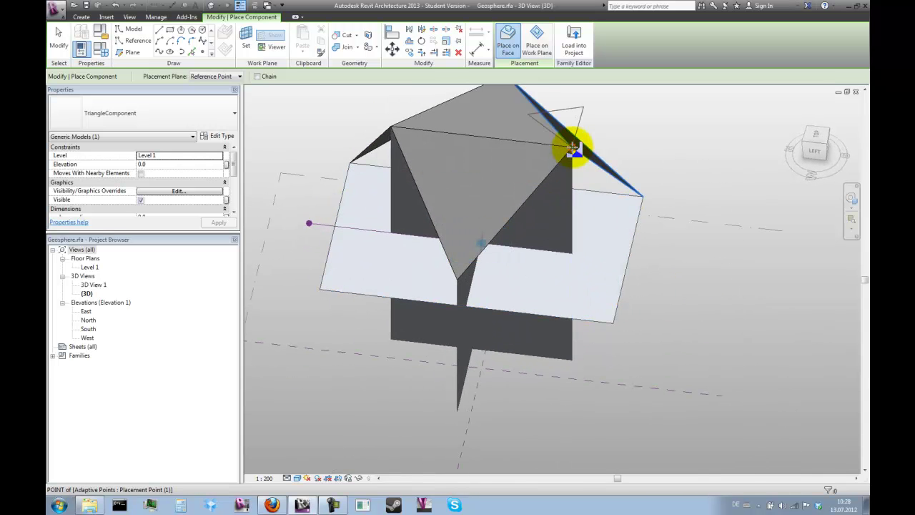
click(574, 148)
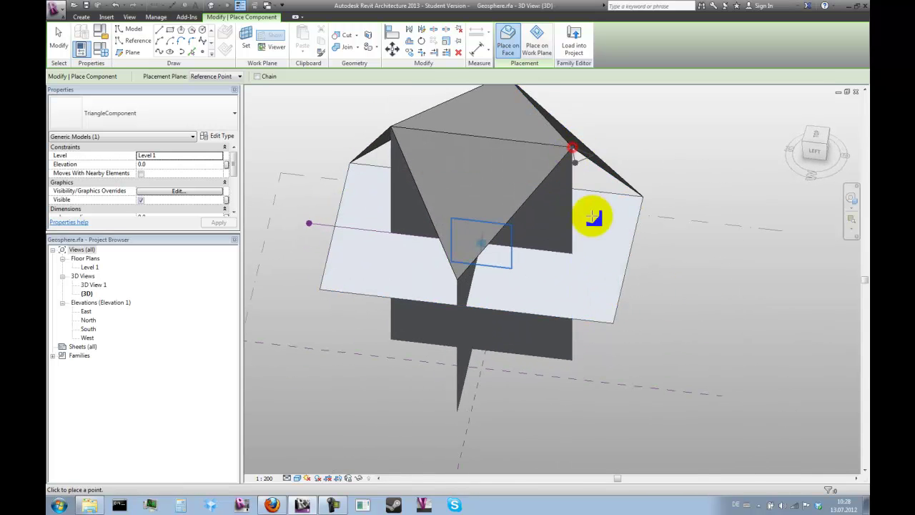
click(613, 323)
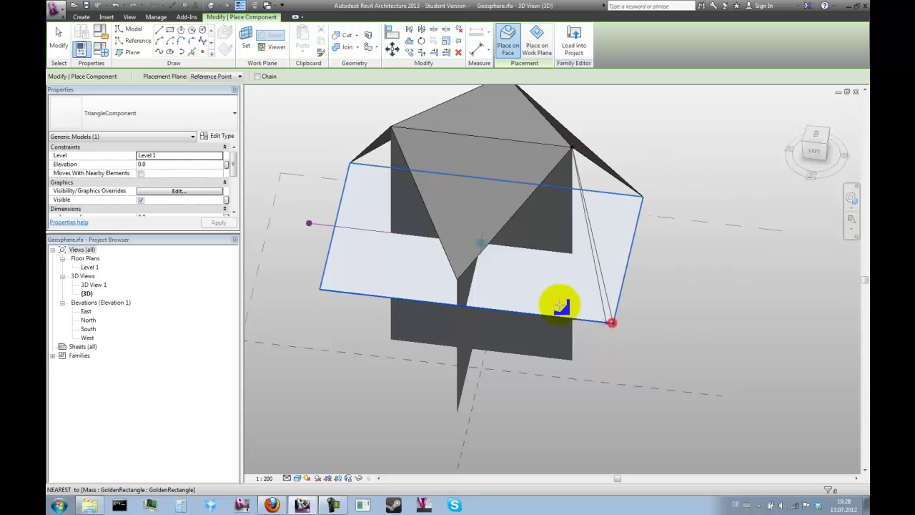
click(458, 281)
On the other side, place a triangle from a rectangle corner to the top and right vertices.
shift+middle_drag(715, 326, 674, 279)
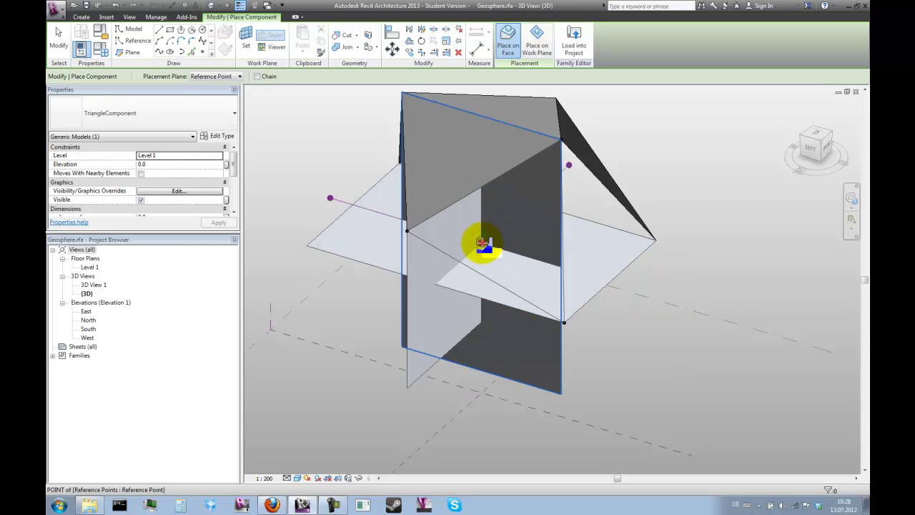
shift+middle_drag(766, 306, 718, 272)
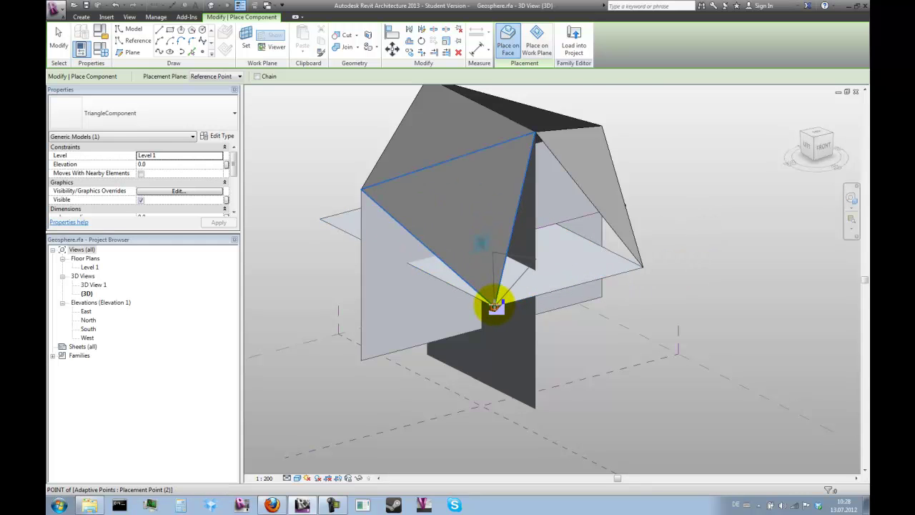
click(495, 306)
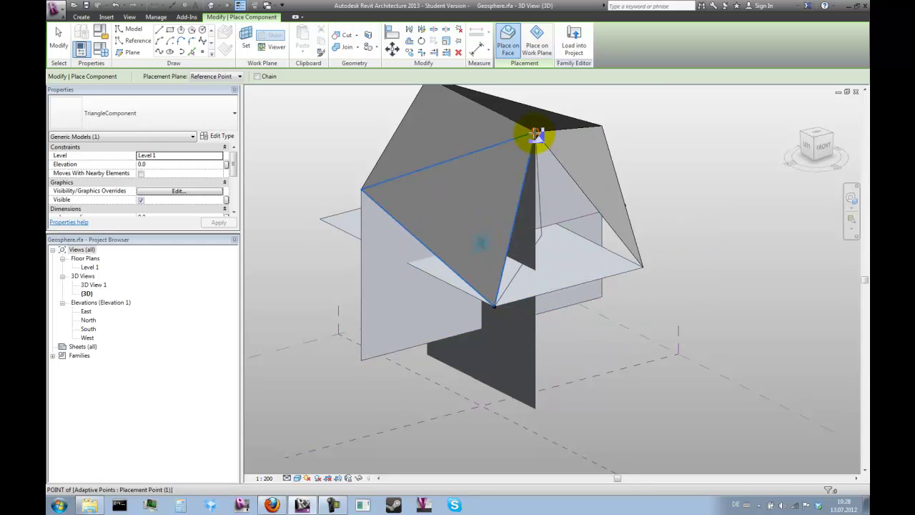
click(535, 134)
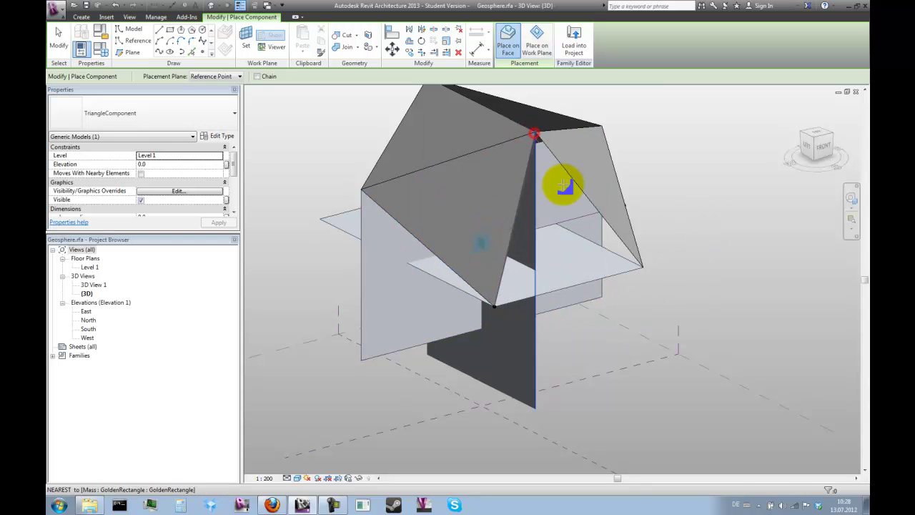
click(644, 268)
From the right, place a triangle from the front plane's top corner to the top and lower corners.
shift+middle_drag(705, 307, 593, 278)
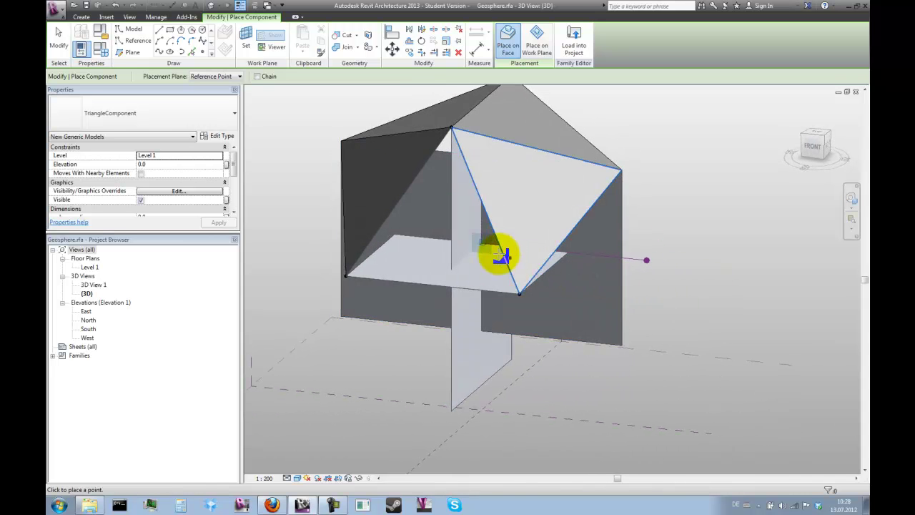
click(484, 245)
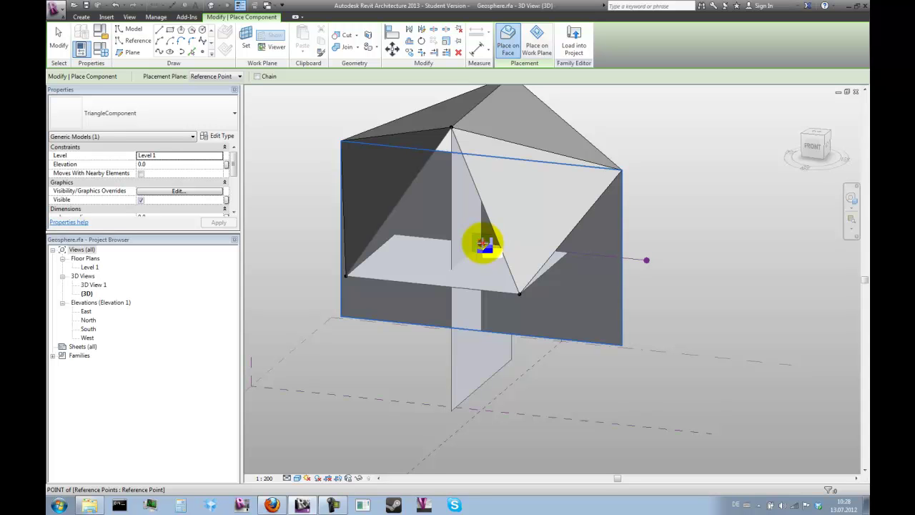
shift+middle_drag(759, 316, 679, 243)
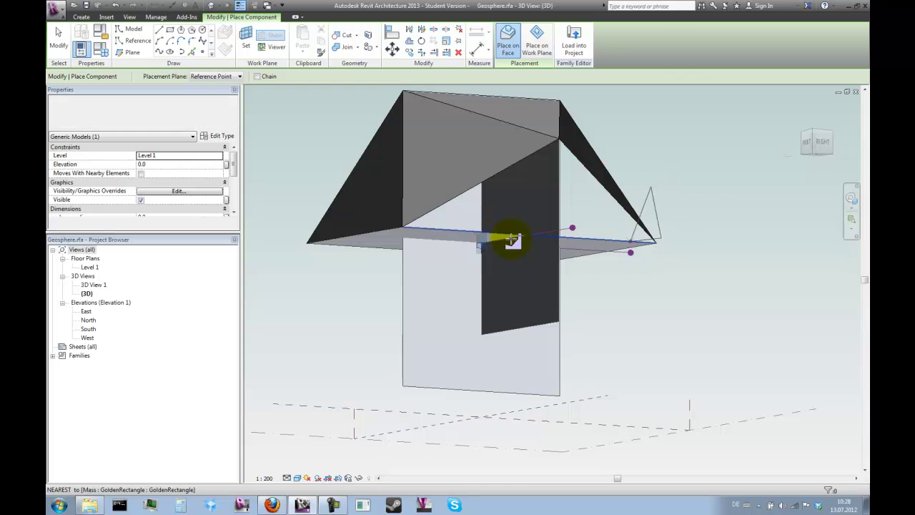
click(404, 227)
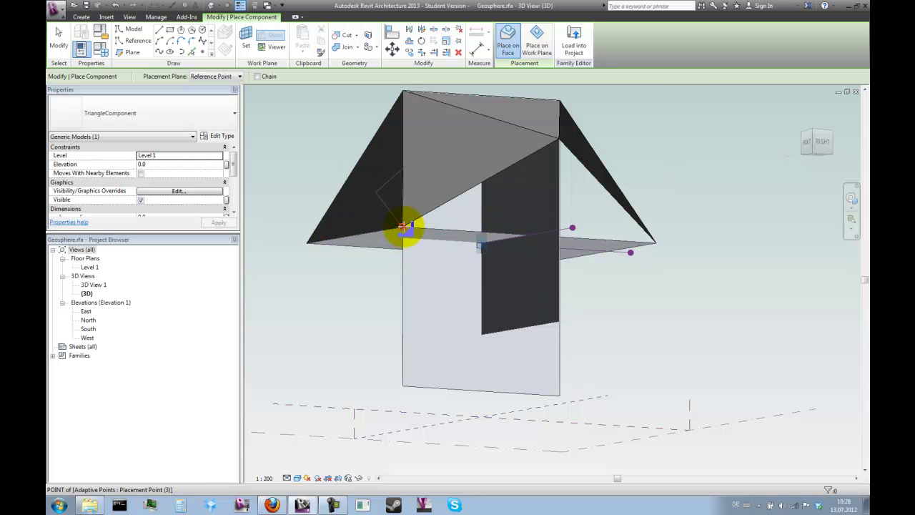
click(561, 141)
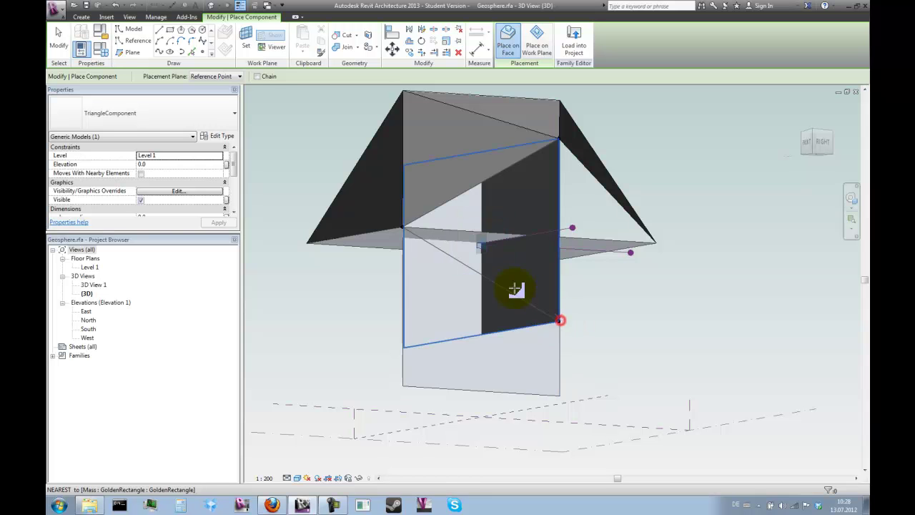
click(483, 246)
shift+middle_drag(759, 347, 656, 346)
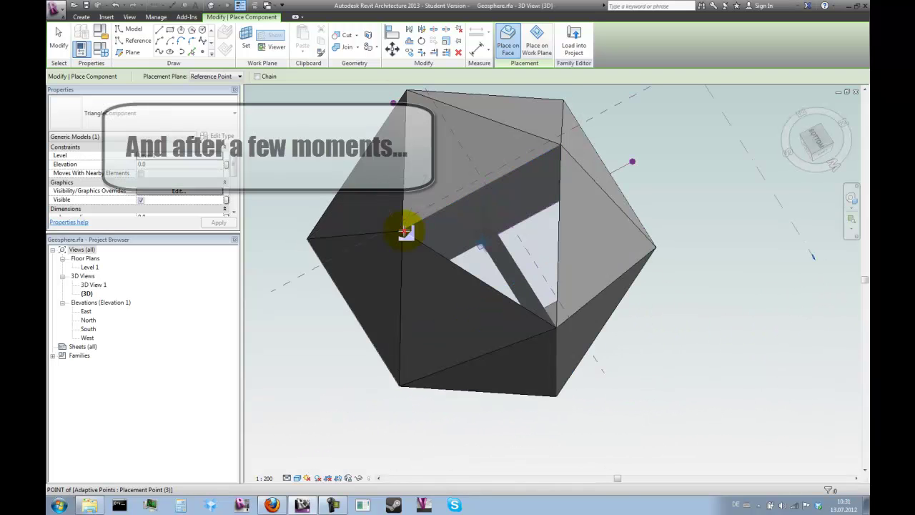
Fill the remaining gap with a final TriangleComponent across the shell, upper and lower vertices.
click(405, 231)
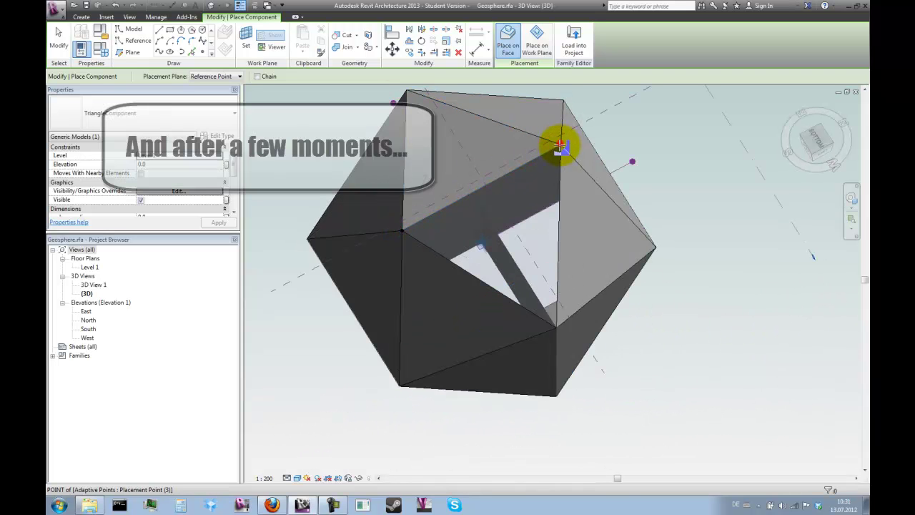
click(560, 143)
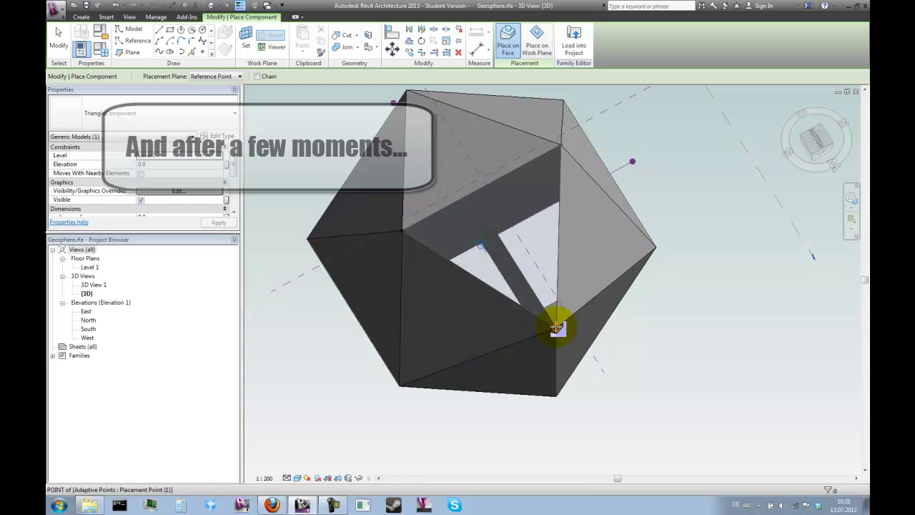
click(556, 327)
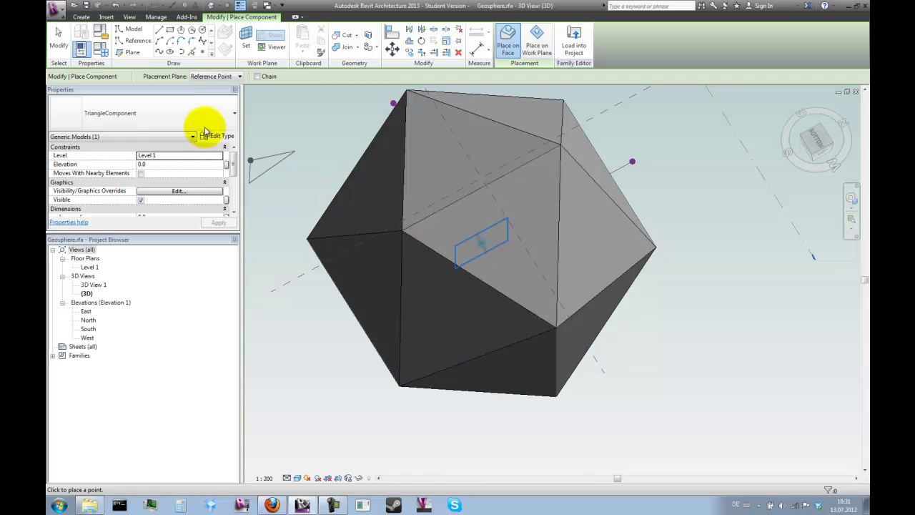
click(58, 35)
Orbit and zoom around the closed icosahedron to check its faces from above, a corner and other sides.
shift+middle_drag(310, 337, 401, 222)
scroll(388, 110, up, 5)
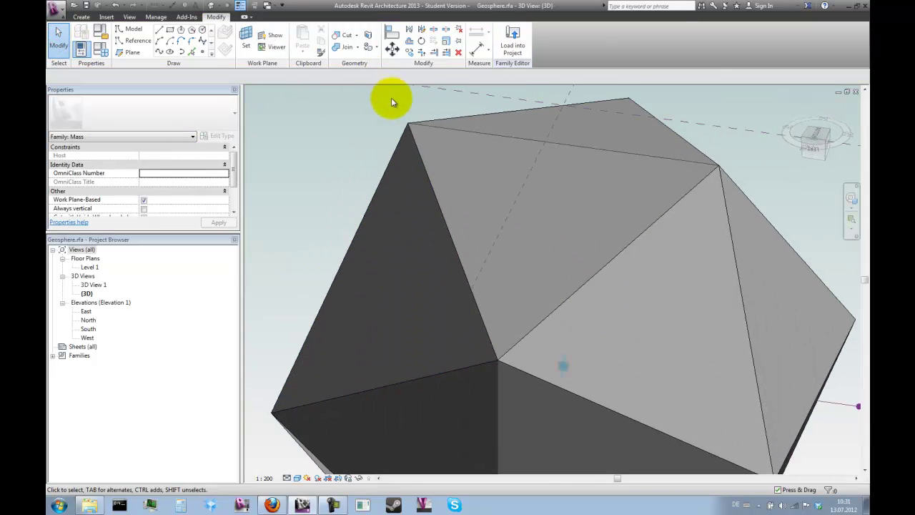
shift+middle_drag(551, 229, 571, 367)
scroll(337, 243, down, 4)
scroll(562, 215, down, 5)
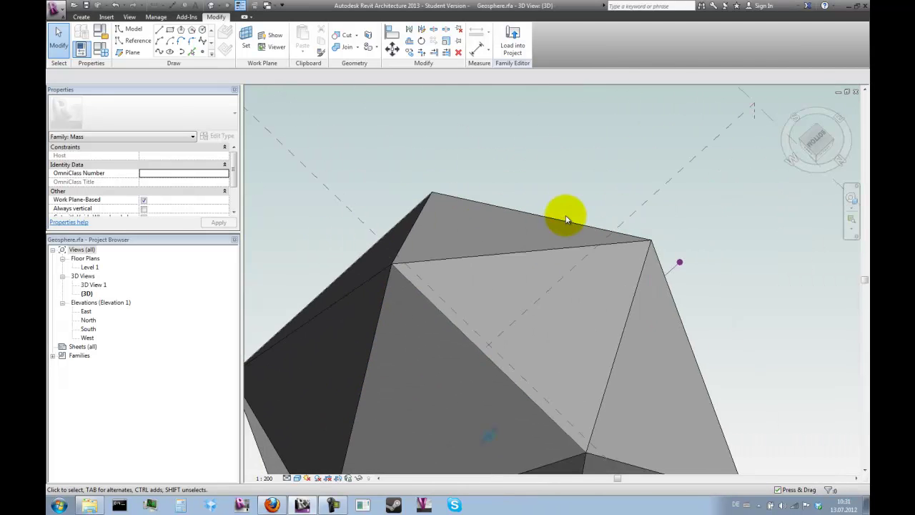
drag(819, 158, 668, 245)
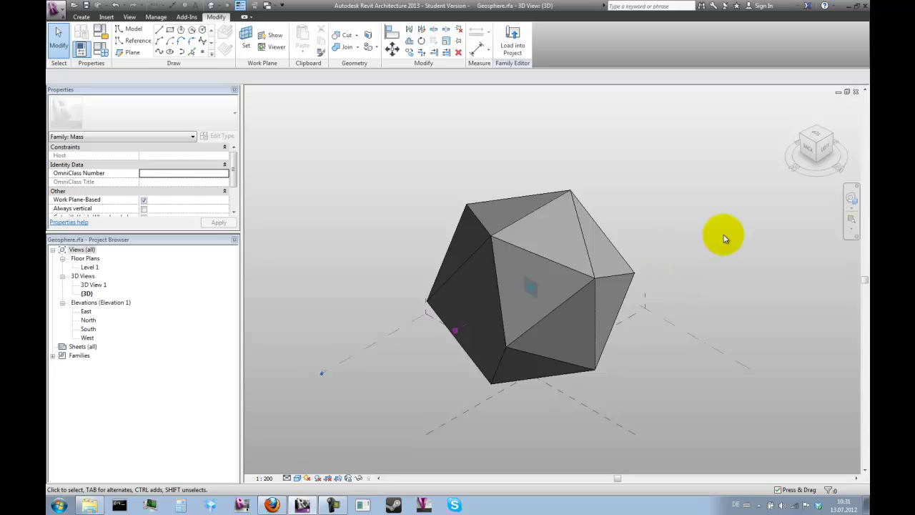
click(803, 138)
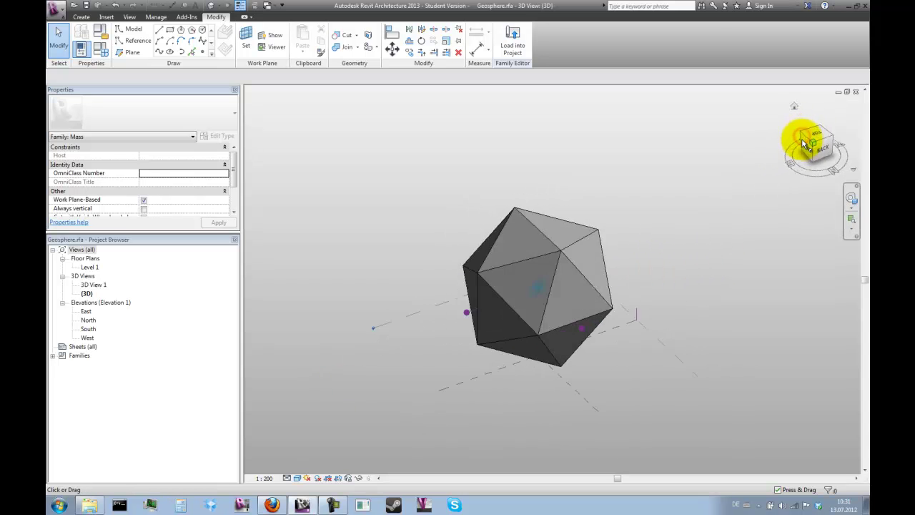
shift+middle_drag(596, 378, 579, 198)
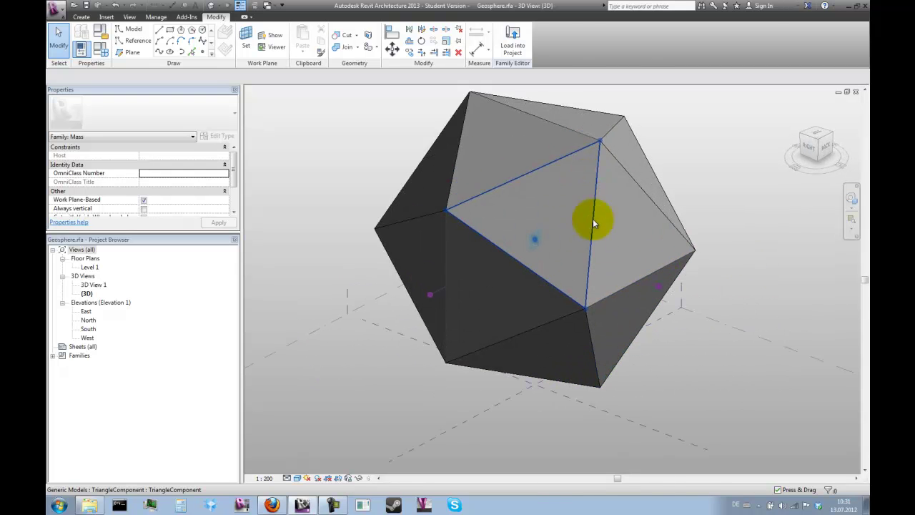
shift+middle_drag(700, 357, 739, 331)
scroll(701, 312, up, 2)
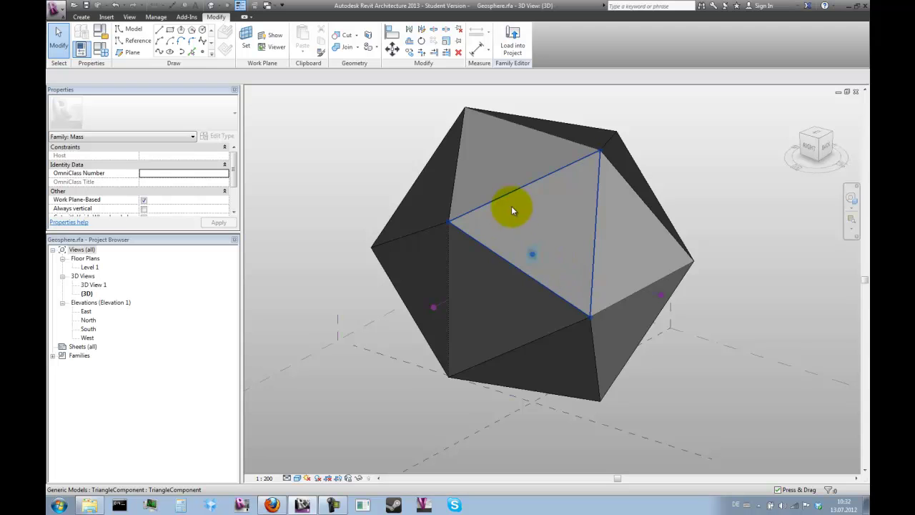